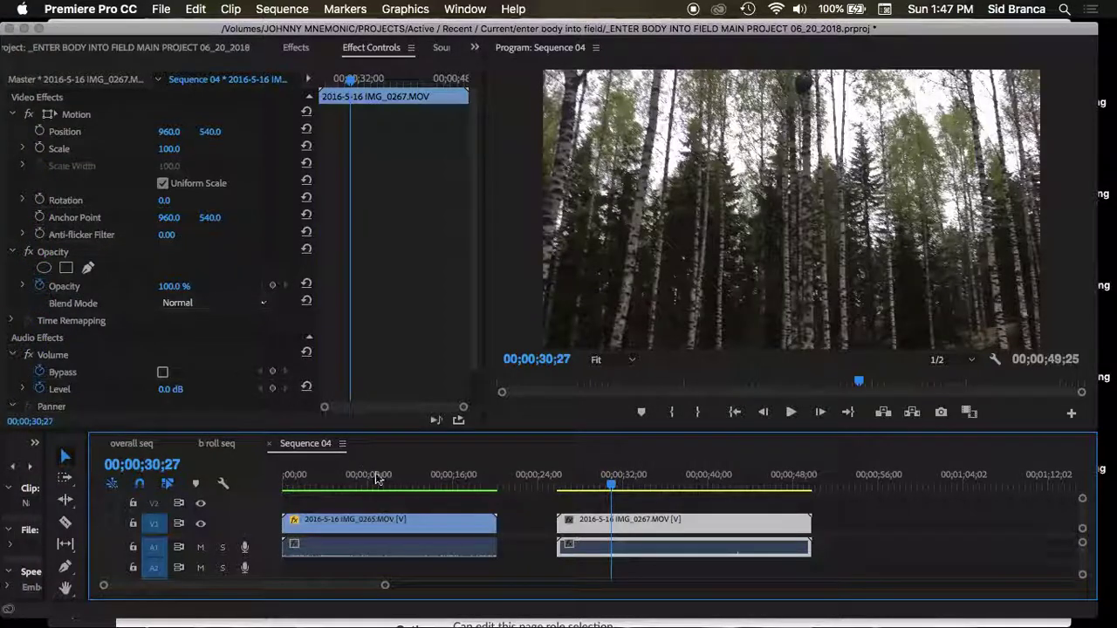
Step: Stack the forest clip IMG_0267 on V2 above IMG_0265 at the sequence start
click(381, 475)
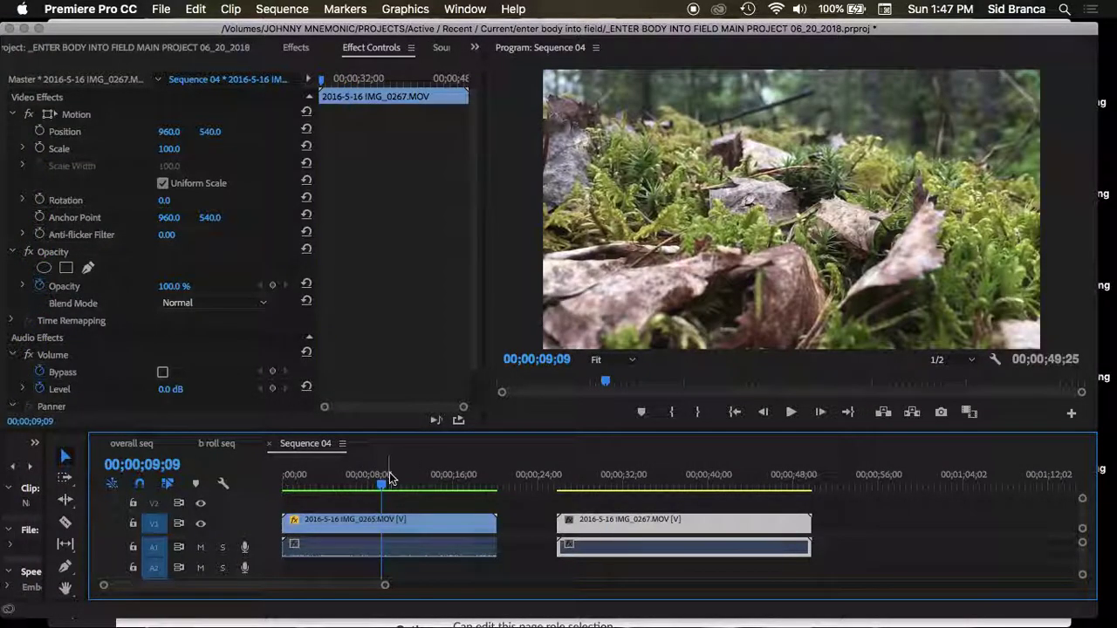
click(611, 521)
mouse_move(612, 523)
mouse_down()
mouse_move(599, 512)
mouse_move(334, 501)
mouse_move(322, 478)
mouse_up()
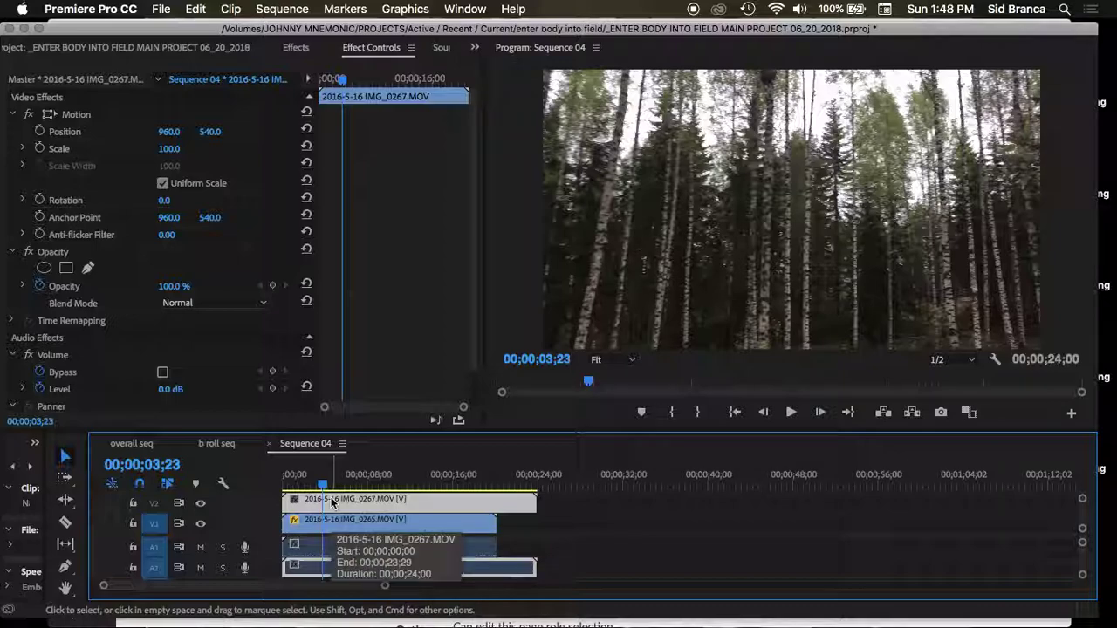
click(53, 252)
Step: Add an ellipse mask to the forest clip's Opacity and nudge it toward the frame centre
scroll(139, 253, down, 1)
scroll(139, 253, down, 1)
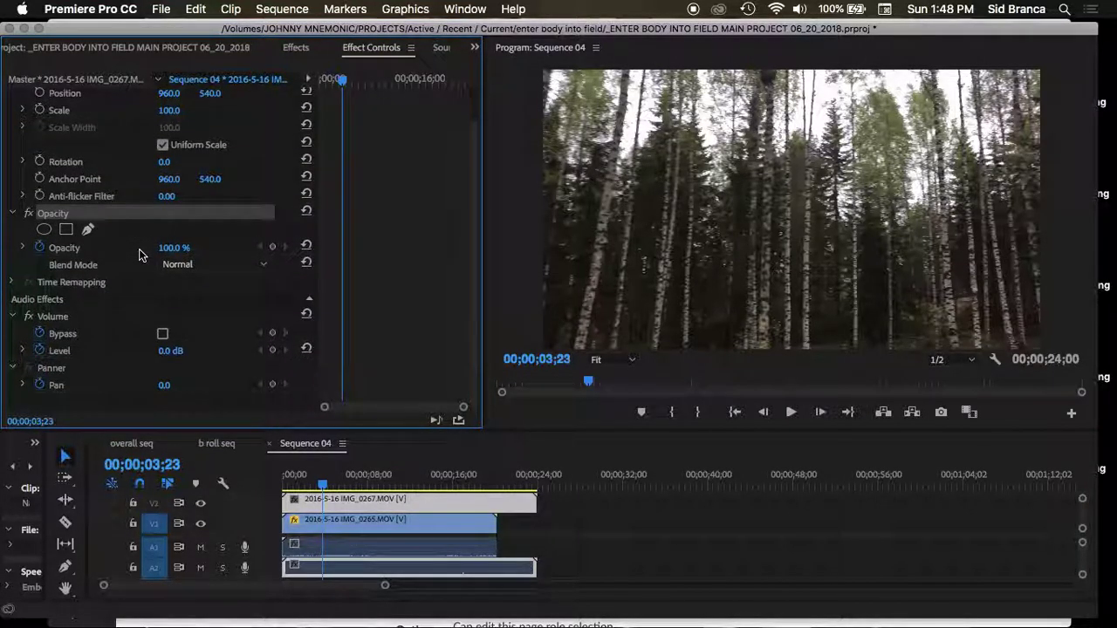
click(45, 231)
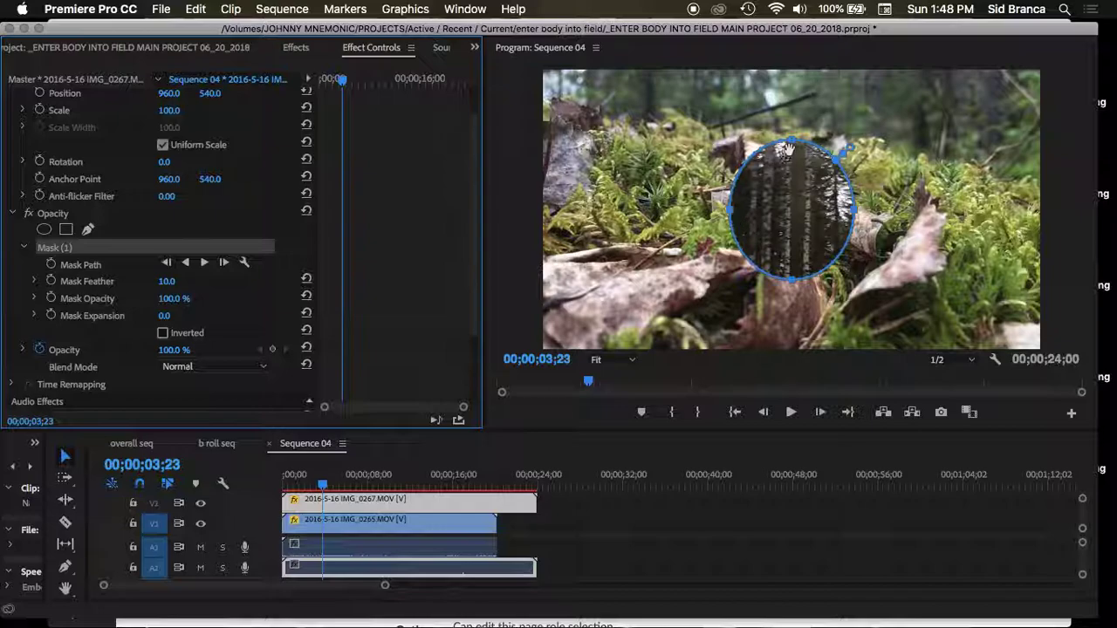
mouse_move(794, 150)
mouse_down()
mouse_move(658, 160)
mouse_move(749, 142)
mouse_move(738, 134)
mouse_up()
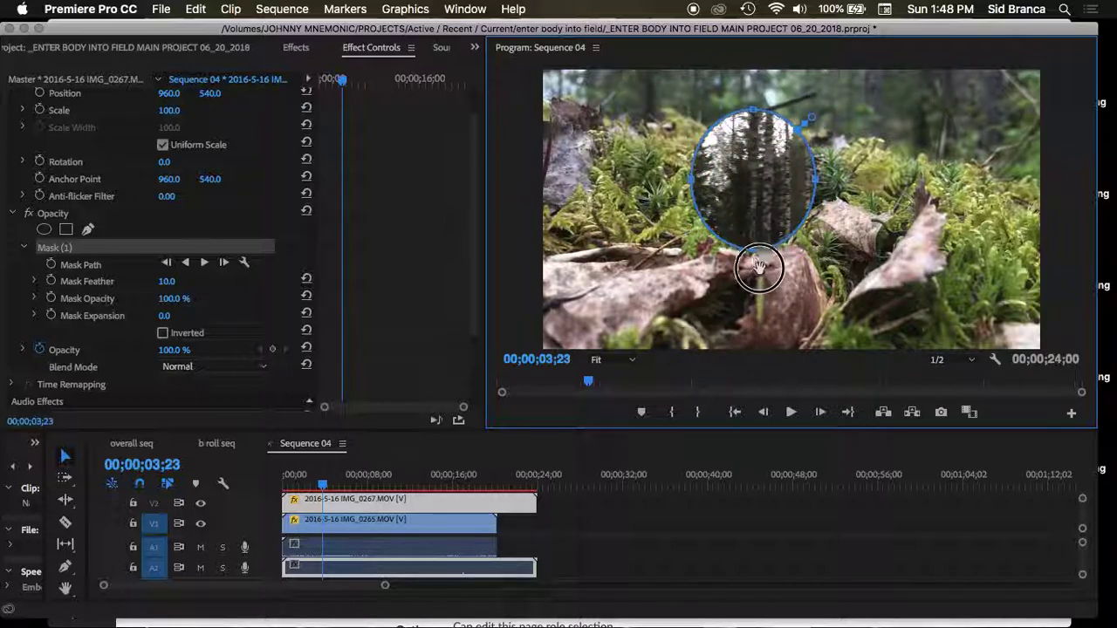
Step: Stretch the forest mask into a large near-circle and expand it to Mask Expansion 58.1
drag(761, 277, 766, 312)
drag(814, 211, 872, 211)
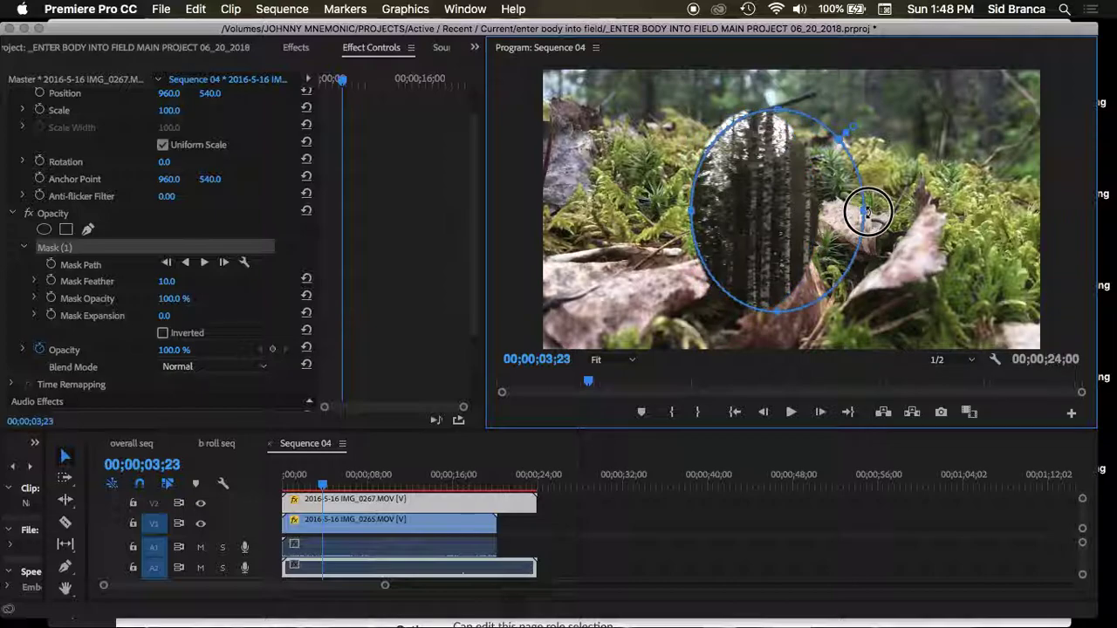
drag(849, 133, 890, 120)
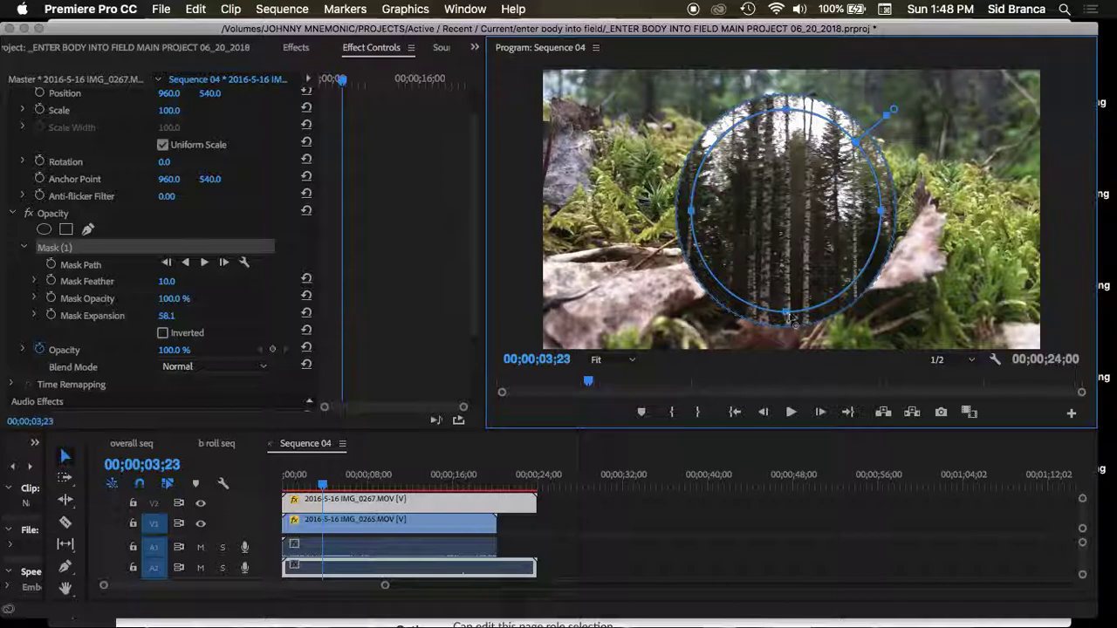
scroll(183, 290, down, 1)
scroll(144, 286, down, 1)
scroll(102, 281, down, 1)
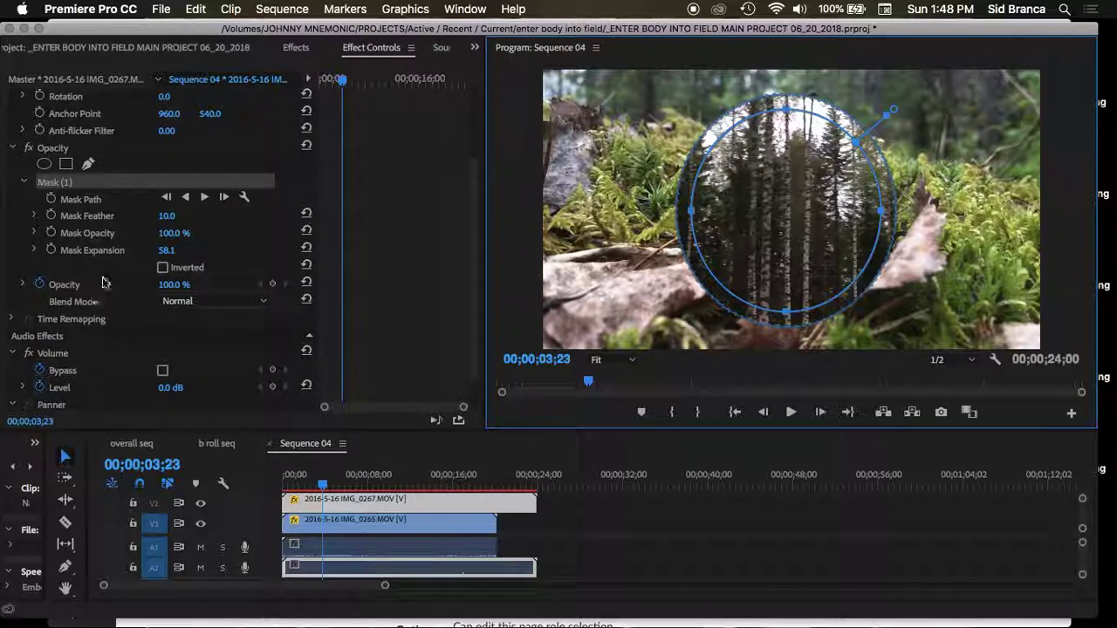
Step: Deselect the mask, raise Mask Feather to 93.0 and preview it at a later frame
click(53, 285)
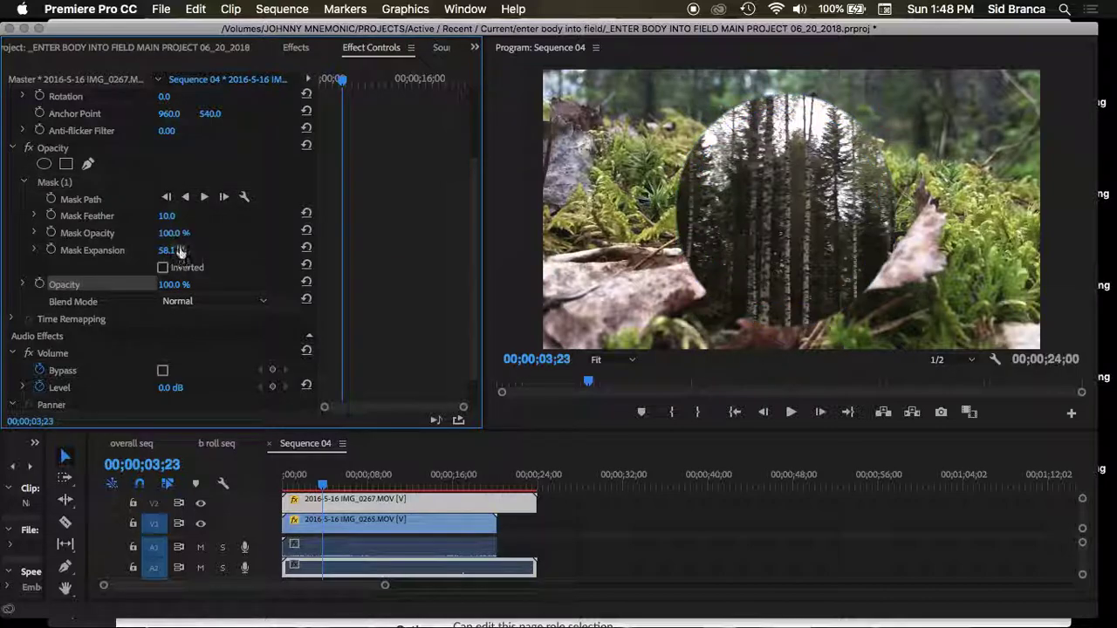
drag(166, 216, 227, 216)
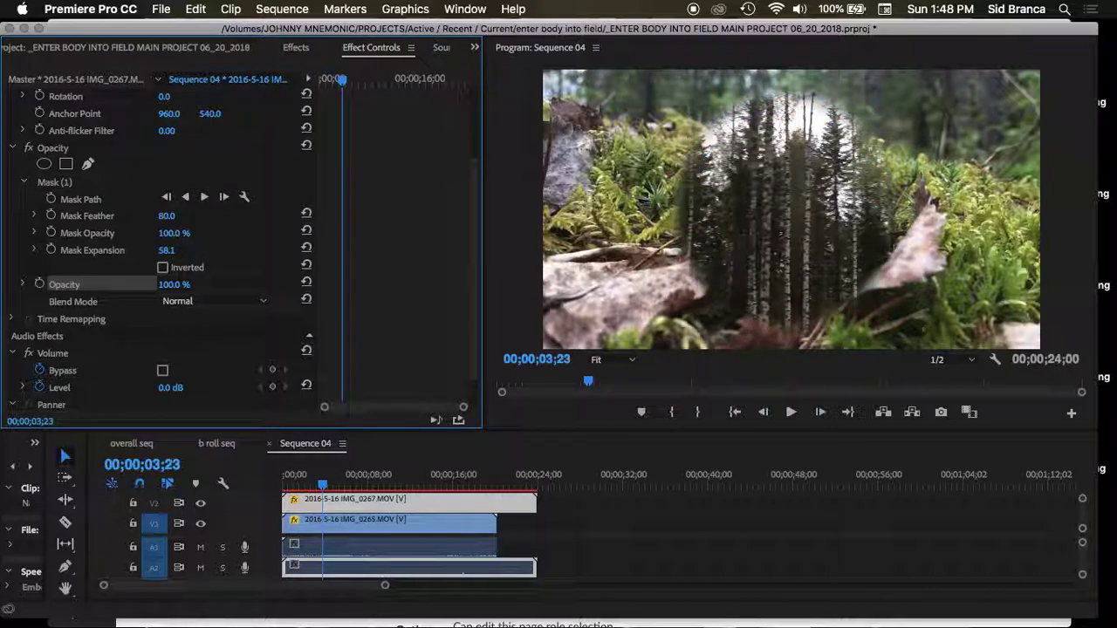
drag(179, 216, 182, 216)
mouse_move(322, 485)
mouse_down()
mouse_move(410, 485)
mouse_move(366, 485)
mouse_up()
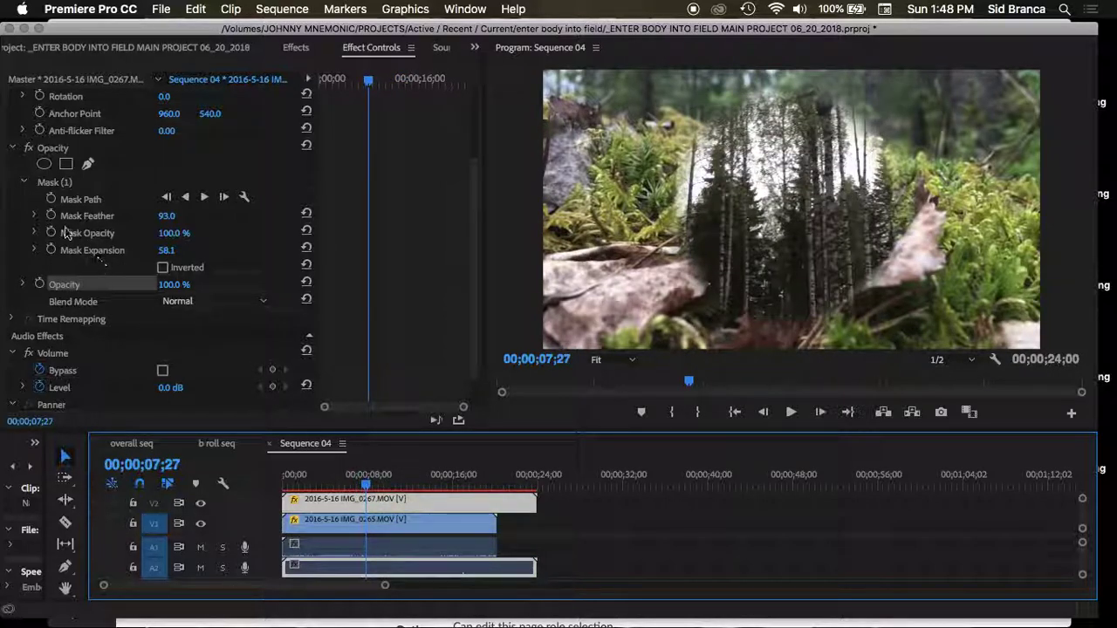
click(51, 201)
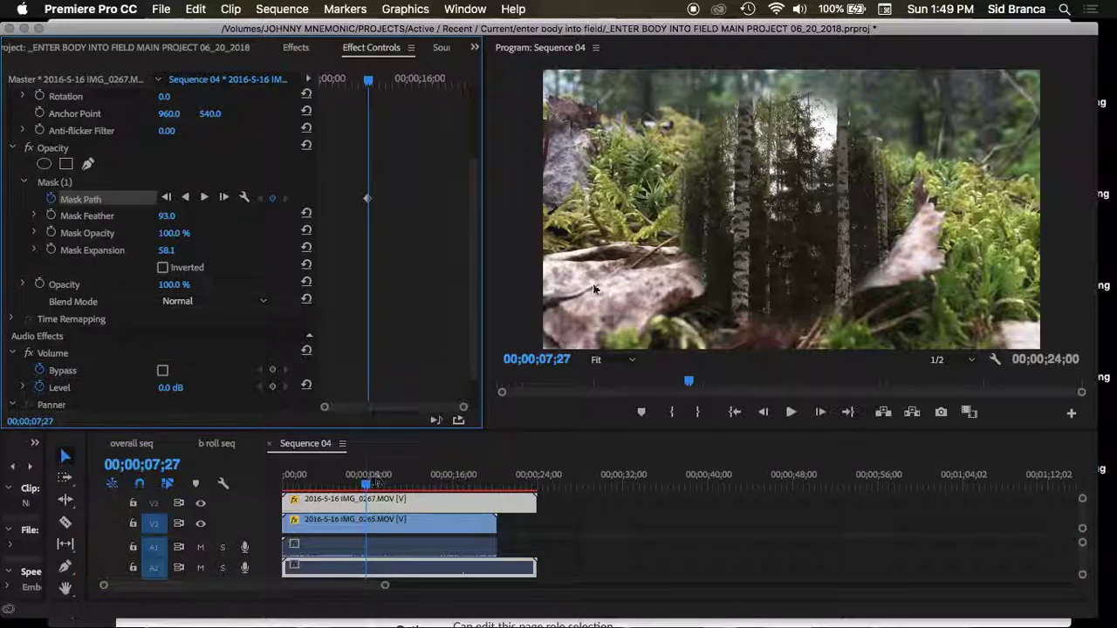
Step: Position the mask circle at 07;27 for the first Mask Path keyframe
click(758, 208)
click(789, 215)
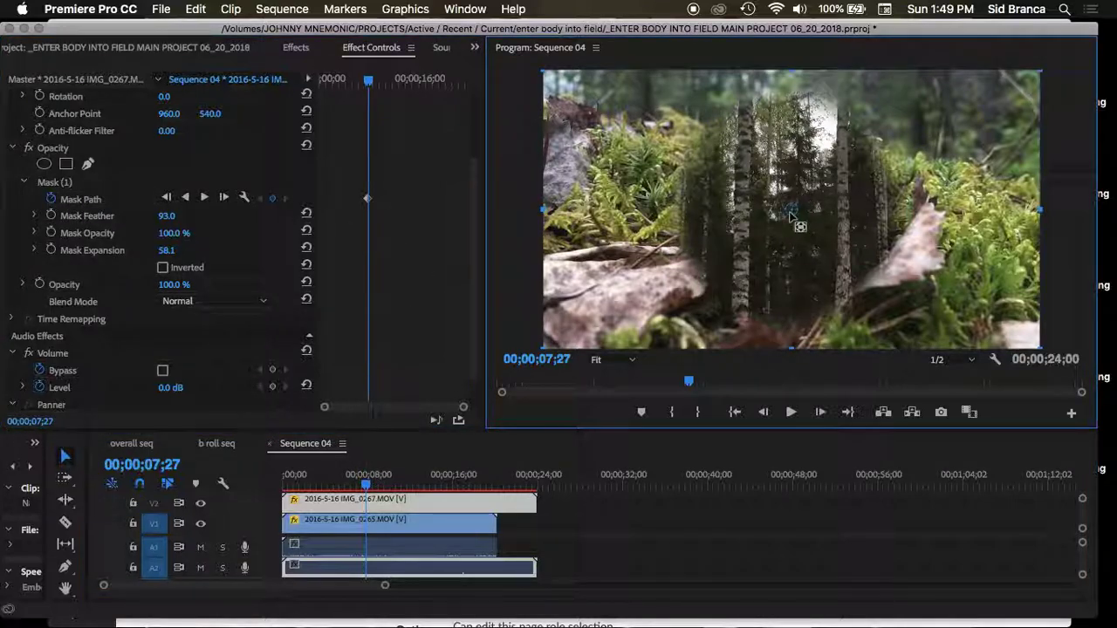
click(99, 185)
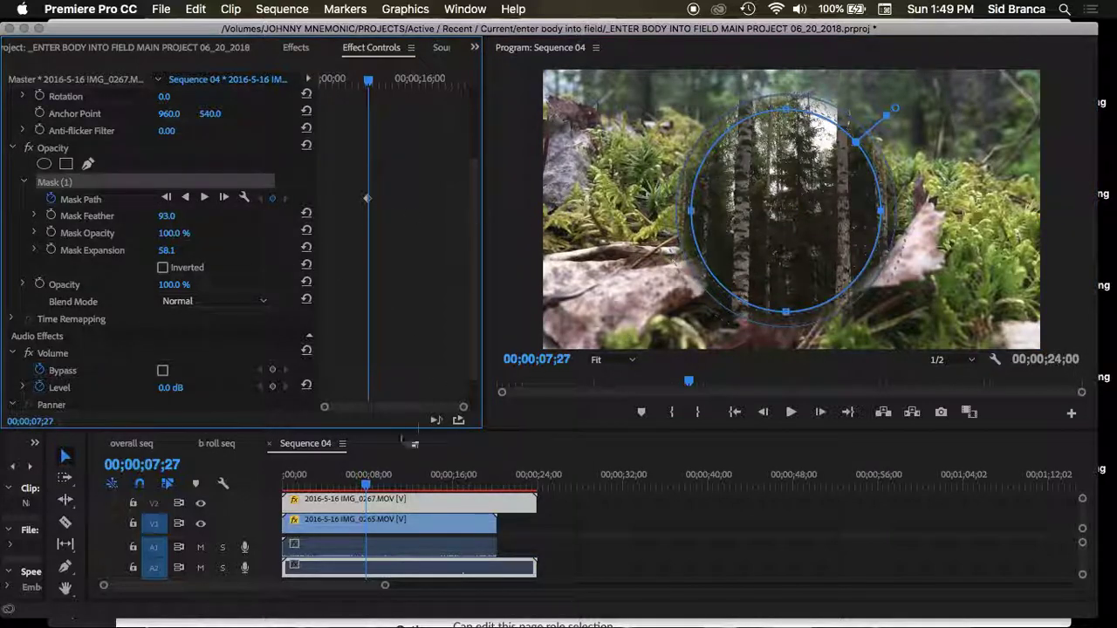
drag(734, 187, 654, 180)
Step: At 15;27, add a second Mask Path keyframe with the circle on the frame's right
drag(366, 474, 451, 478)
click(692, 199)
click(799, 203)
drag(738, 217, 730, 213)
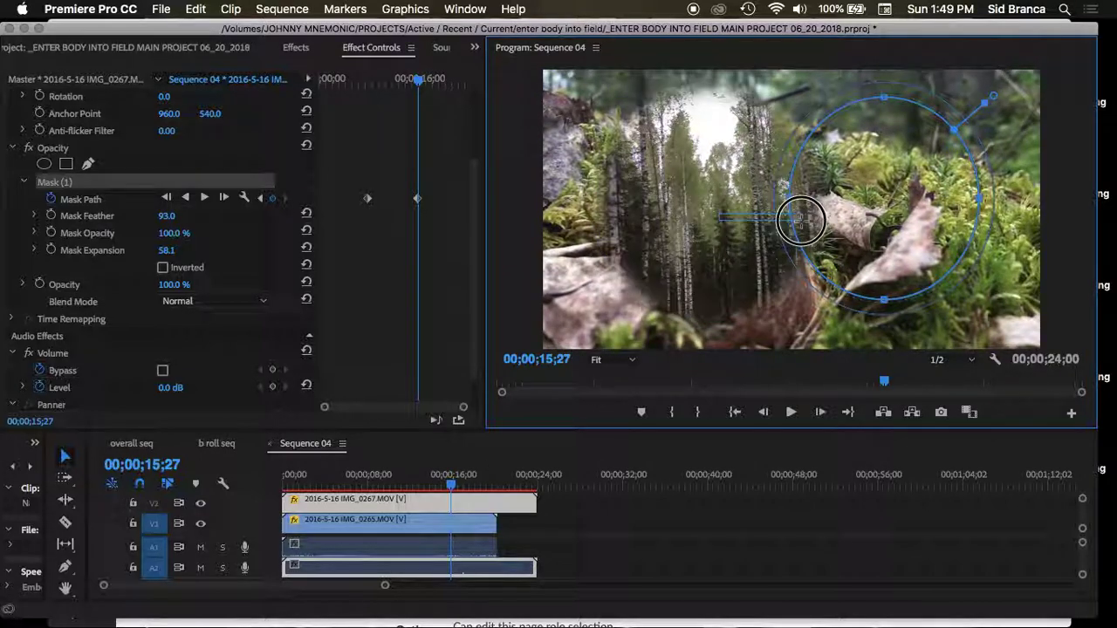
Step: Scrub the timeline to preview the mask travelling between the two keyframes
click(334, 479)
drag(328, 483, 376, 482)
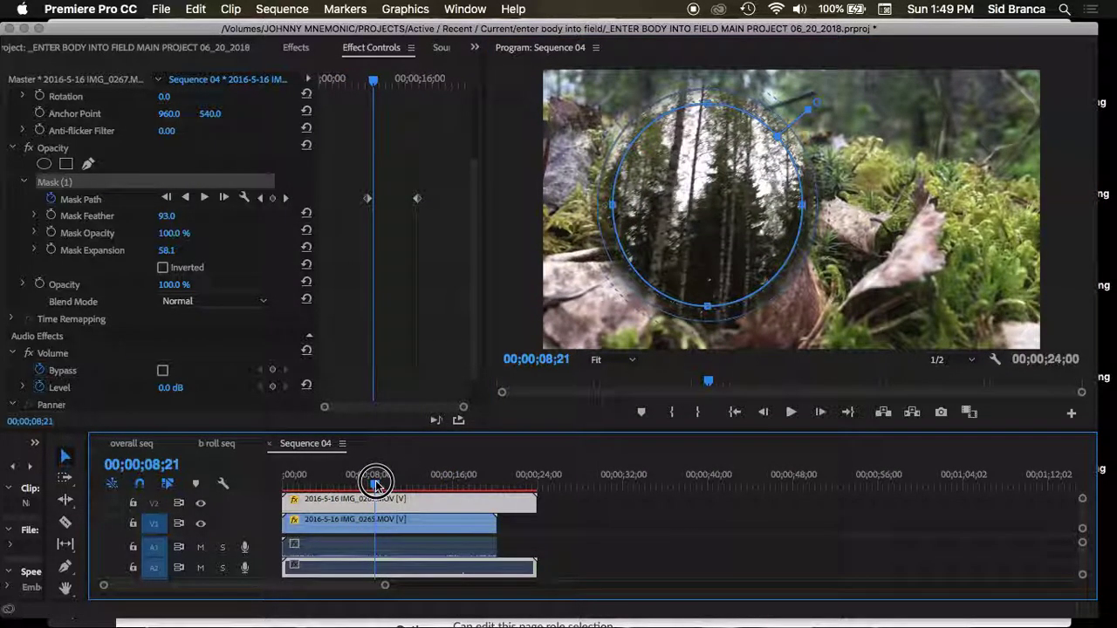
drag(376, 482, 464, 483)
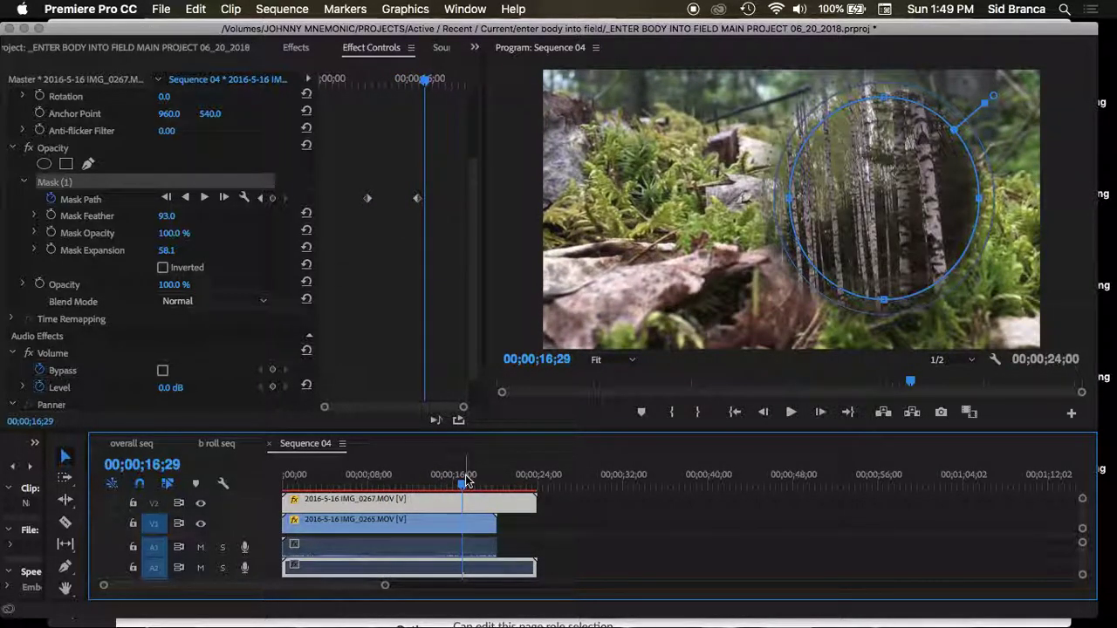
Step: Return the playhead to 09;25, search the Effects panel for 'satura', then clear the search
click(387, 476)
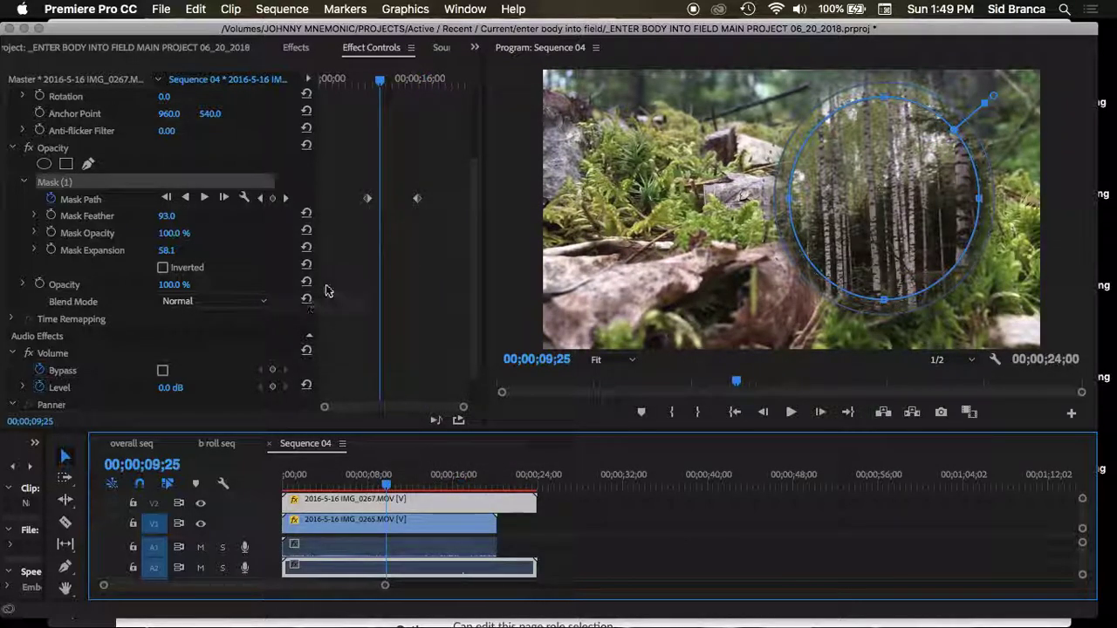
click(293, 48)
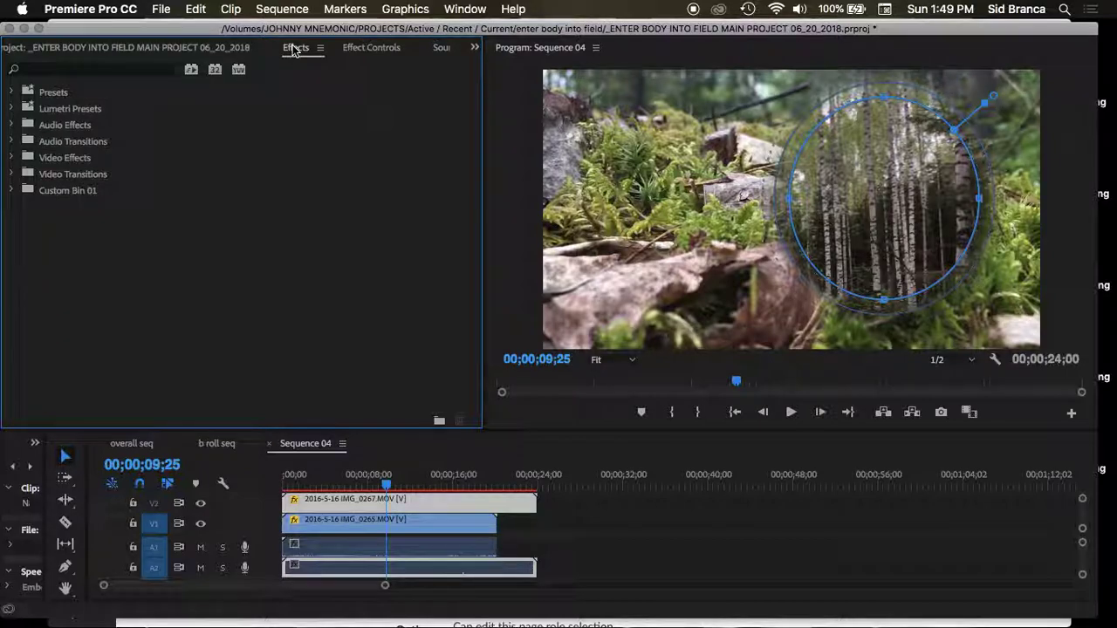
click(12, 158)
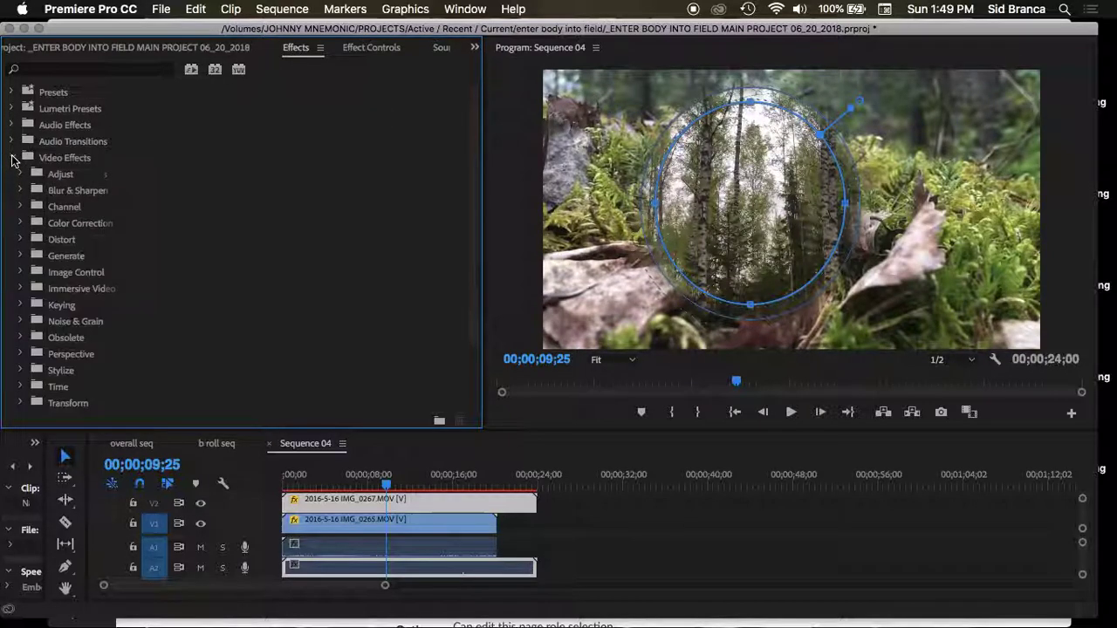
scroll(46, 300, down, 2)
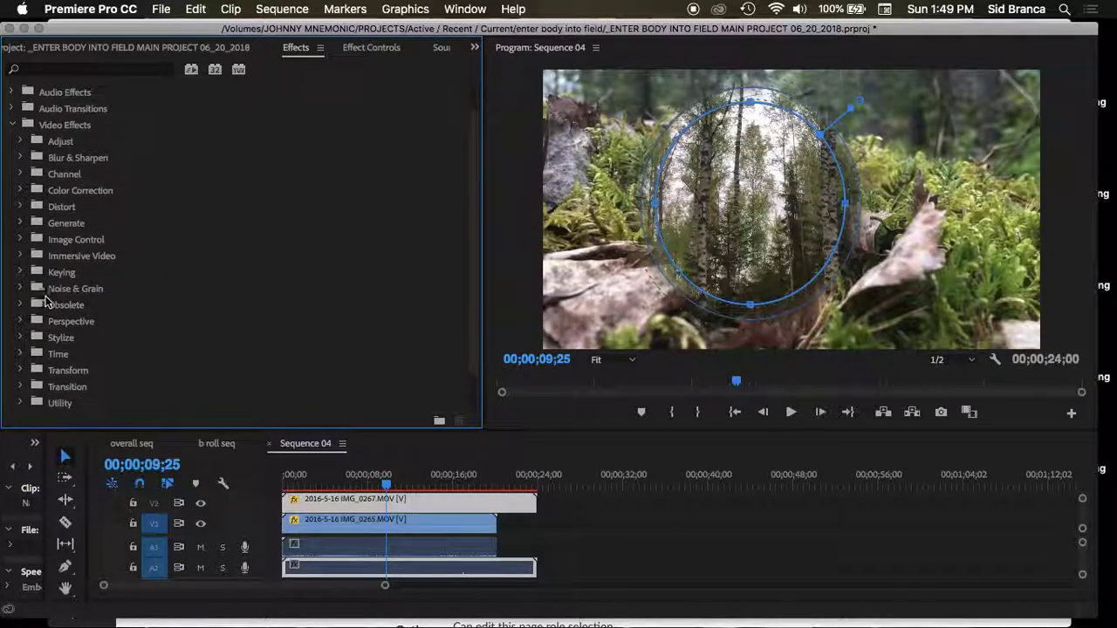
scroll(50, 304, up, 2)
click(79, 68)
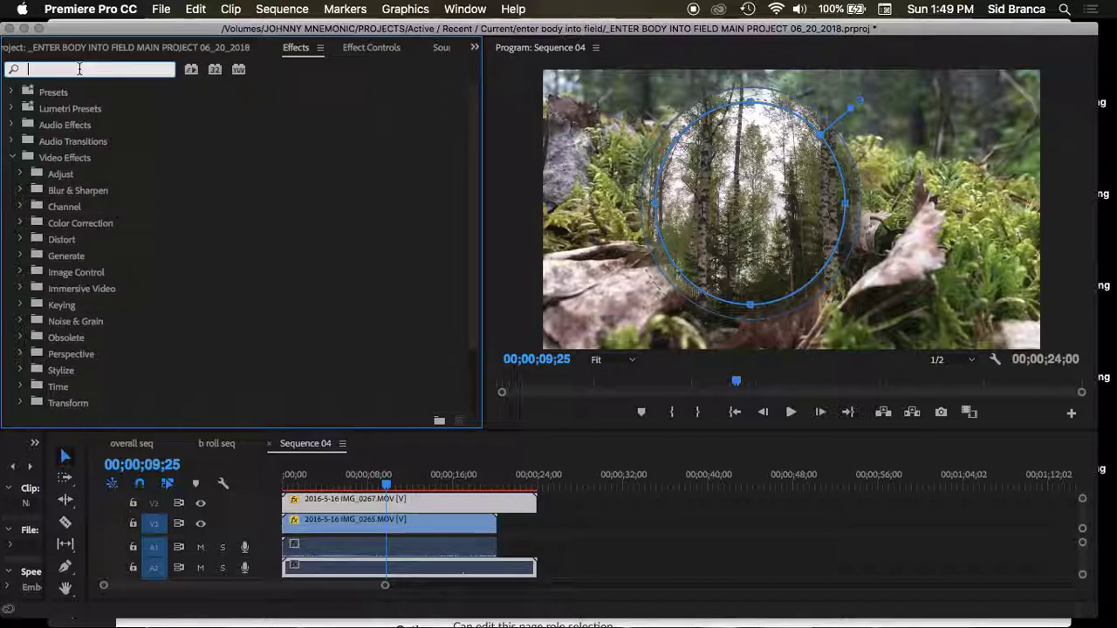
text(satura)
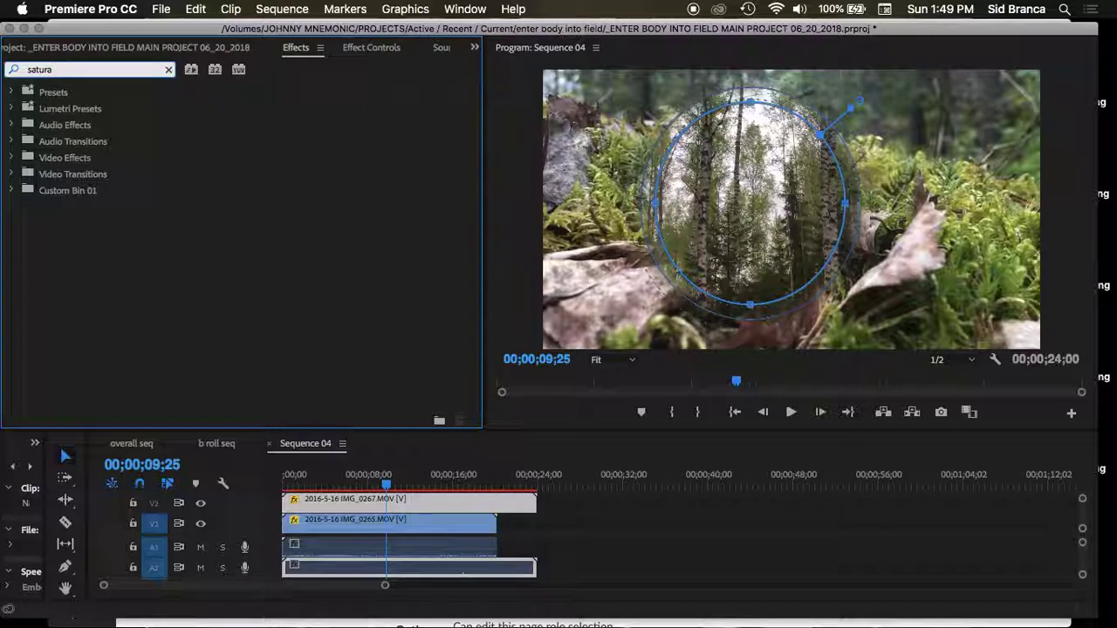
key(BackSpace)
key(BackSpace)
key(BackSpace)
Step: Apply Lumetri Color from Video Effects > Color Correction to the lower clip IMG_0265
click(13, 158)
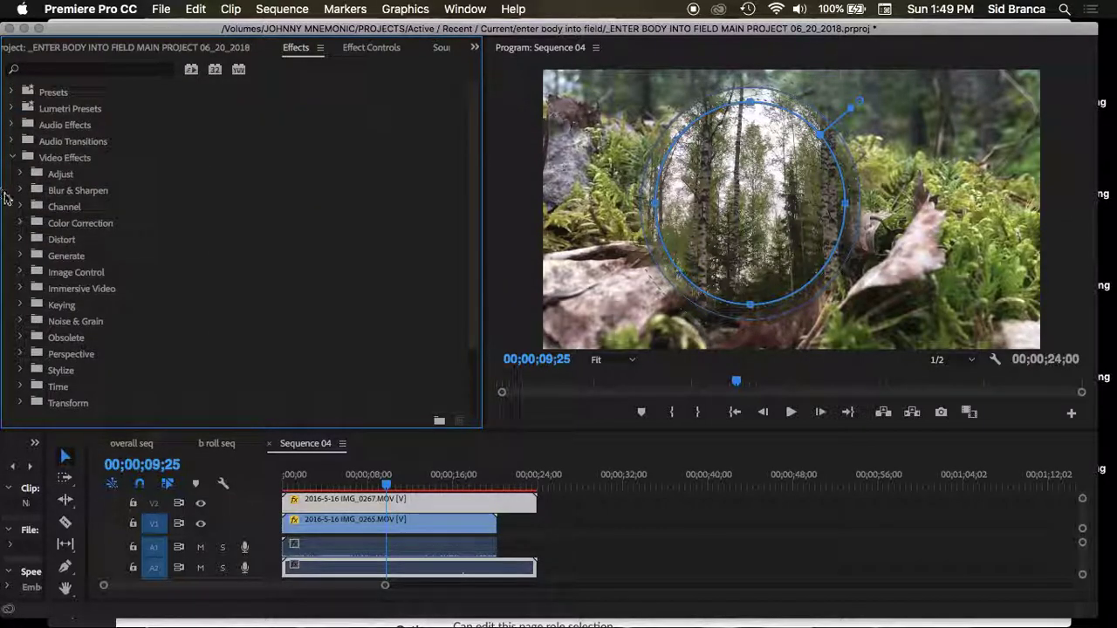
click(20, 223)
scroll(98, 271, down, 1)
scroll(122, 261, down, 3)
scroll(103, 303, down, 2)
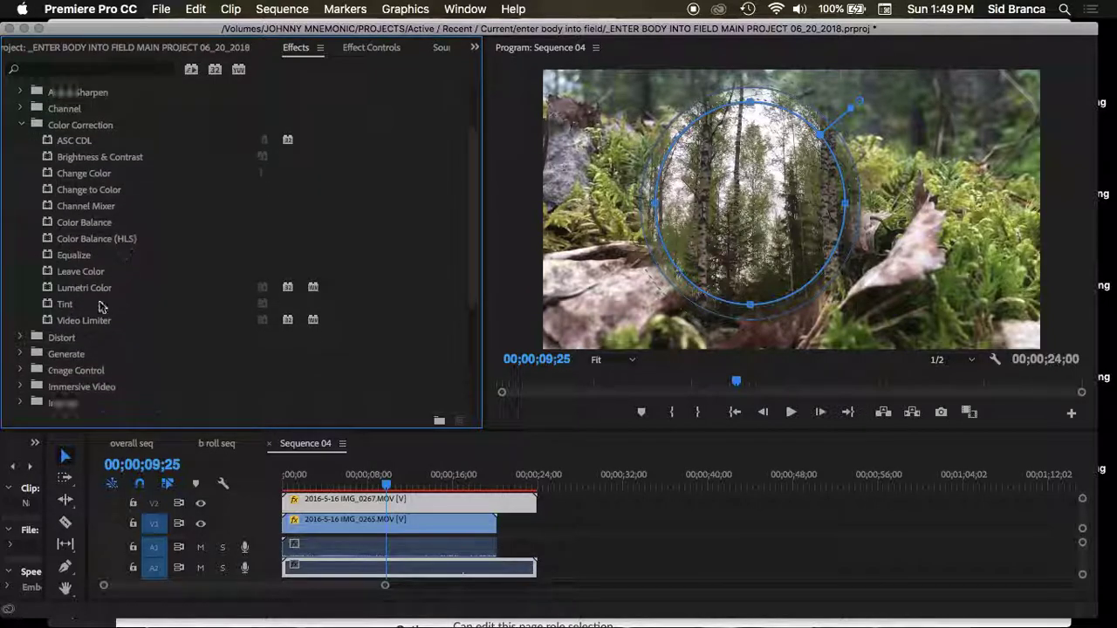
drag(87, 287, 340, 508)
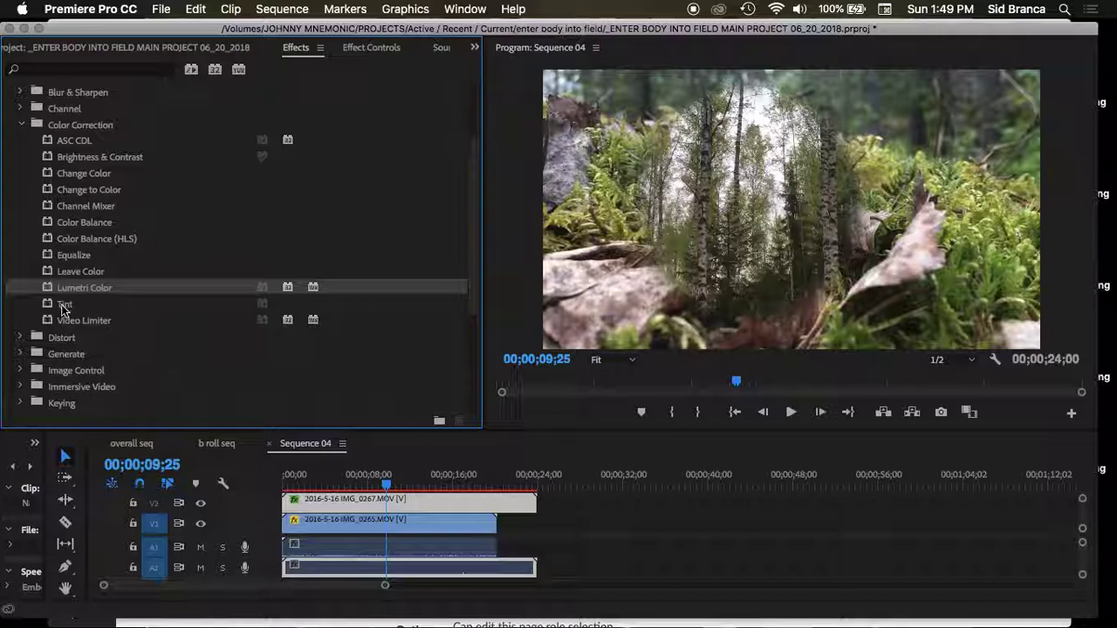
click(330, 527)
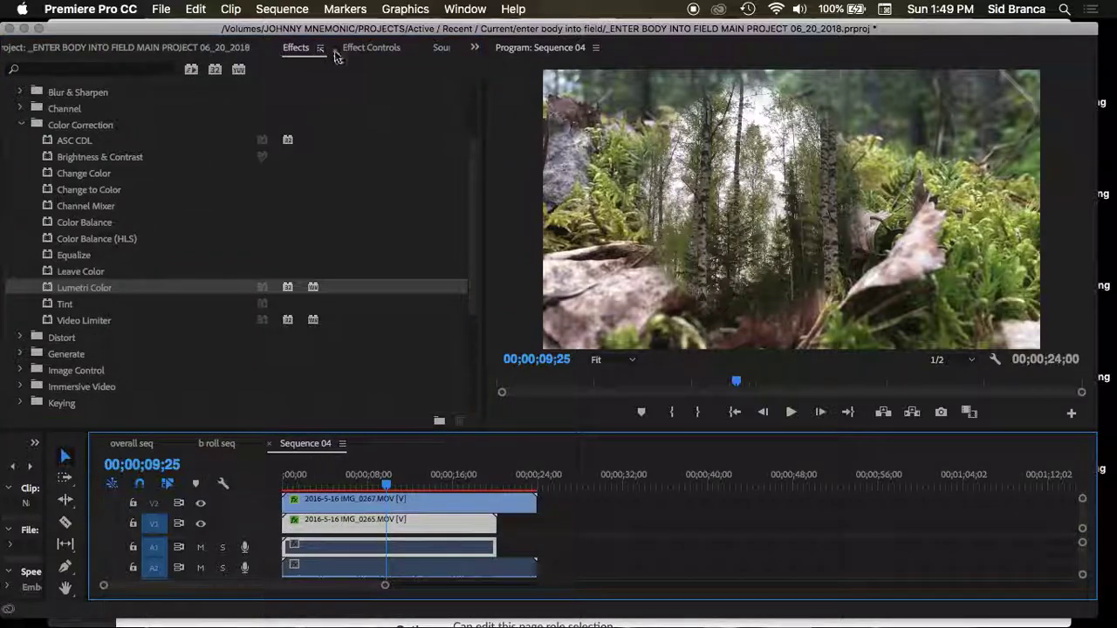
Step: Set the moss clip's Lumetri Basic Correction Saturation to 0.0 and hide the V2 track
click(371, 48)
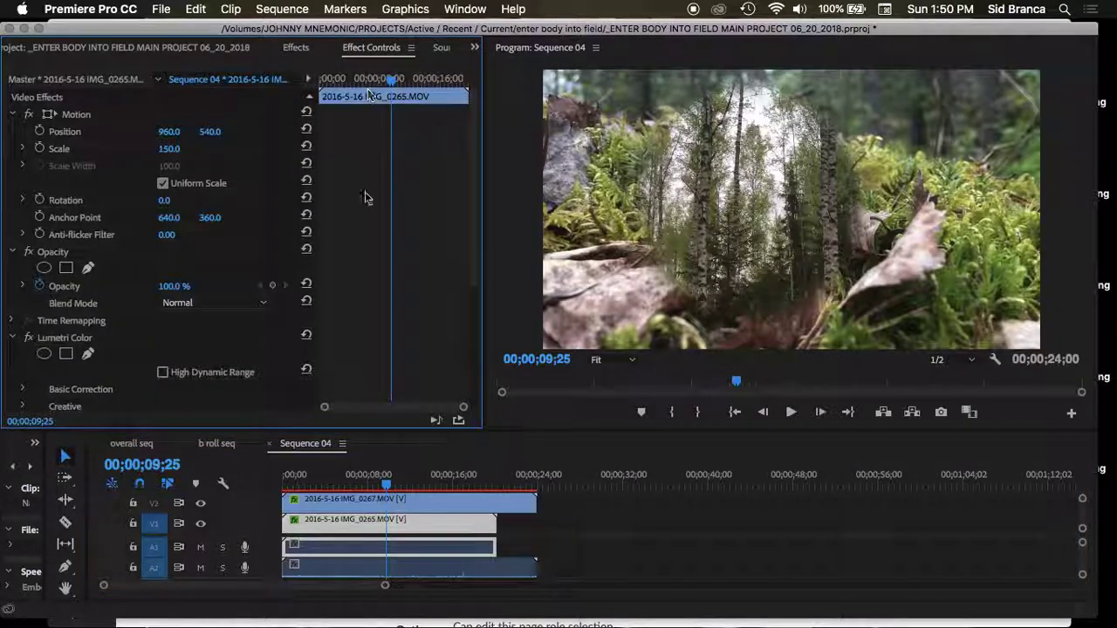
scroll(114, 275, down, 2)
scroll(74, 273, down, 4)
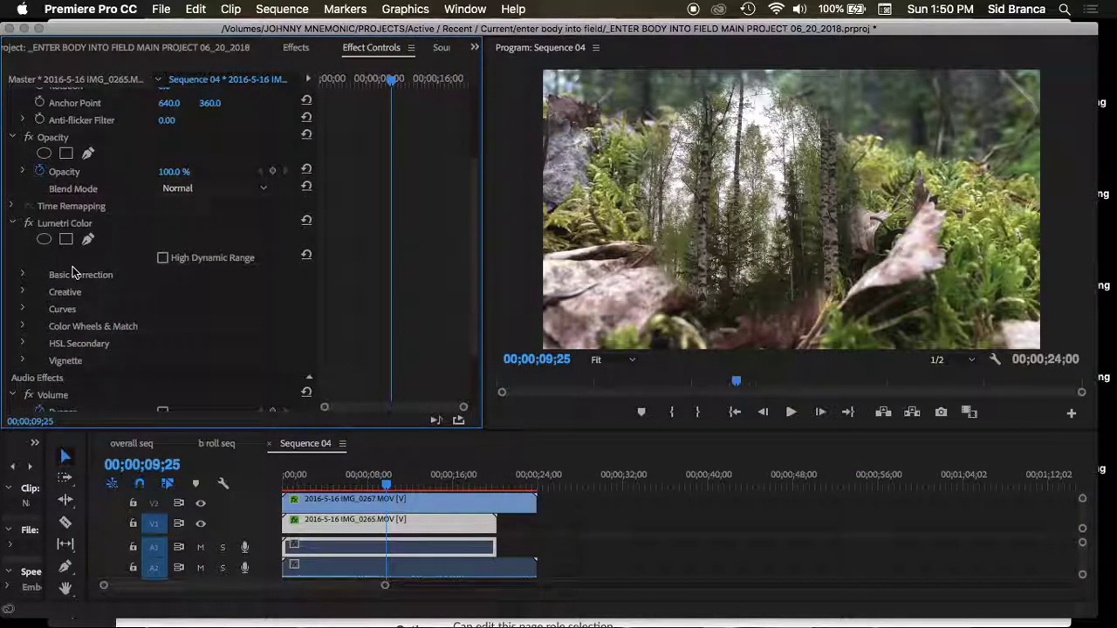
click(22, 274)
scroll(24, 295, down, 3)
scroll(24, 295, down, 1)
scroll(24, 295, down, 3)
scroll(25, 295, down, 3)
scroll(25, 292, down, 2)
scroll(30, 288, down, 2)
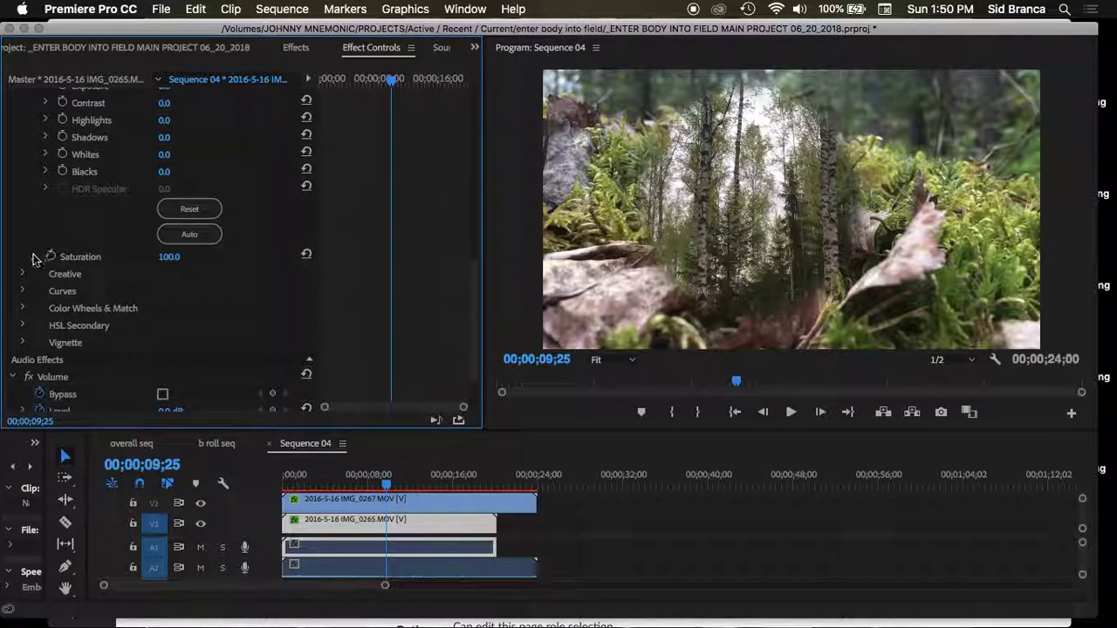
click(36, 257)
drag(162, 285, 14, 280)
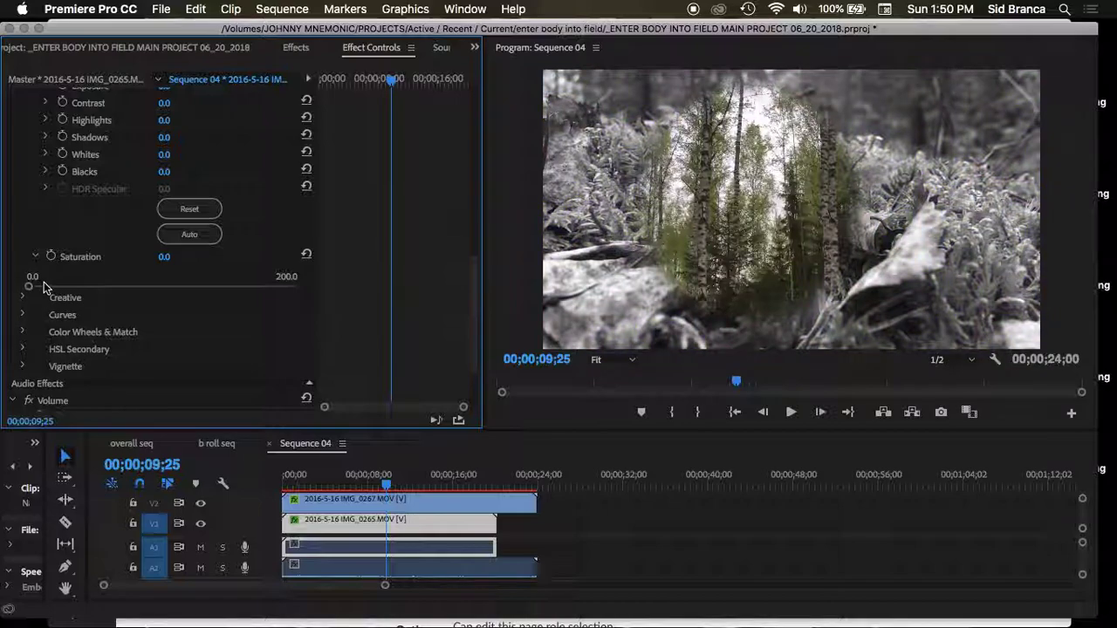
click(201, 506)
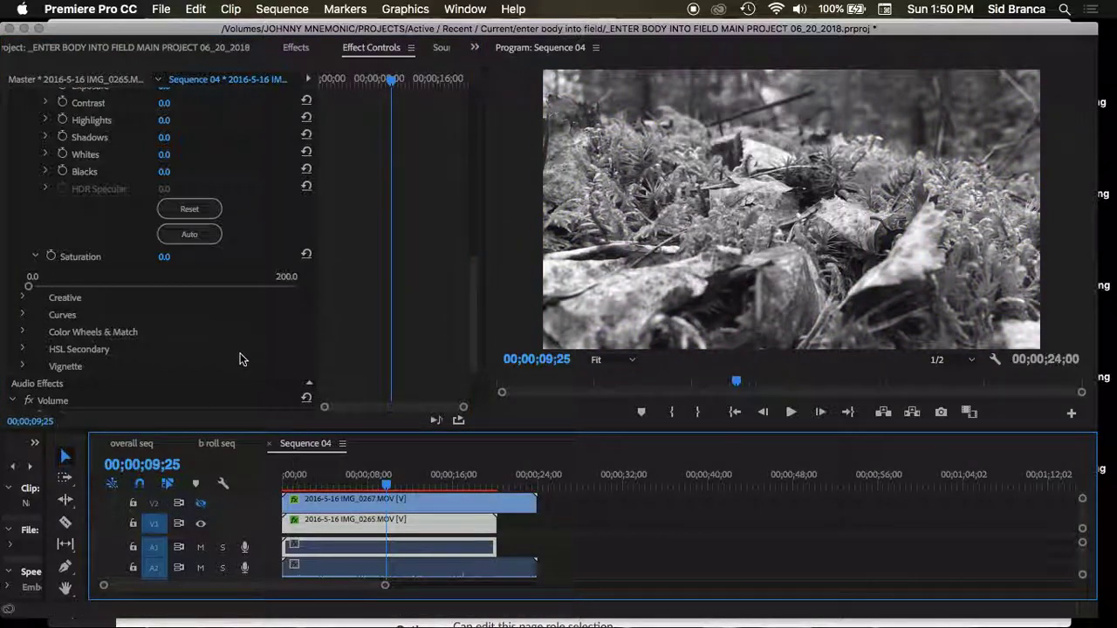
Step: Copy Mask (1) from the upper clip IMG_0267 via Edit > Copy
click(330, 503)
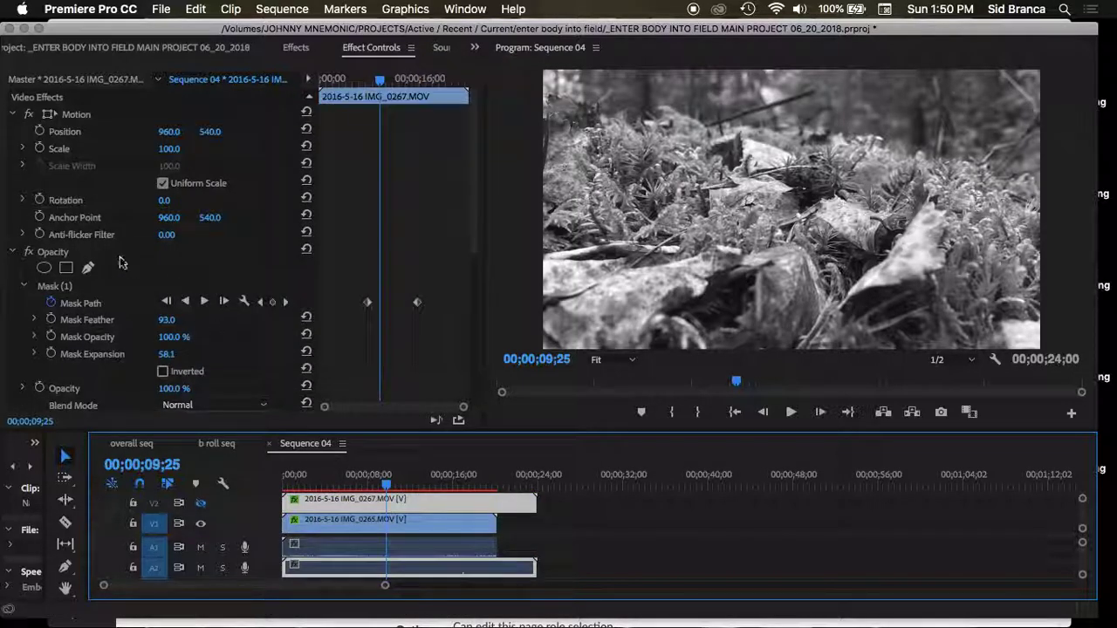
click(100, 289)
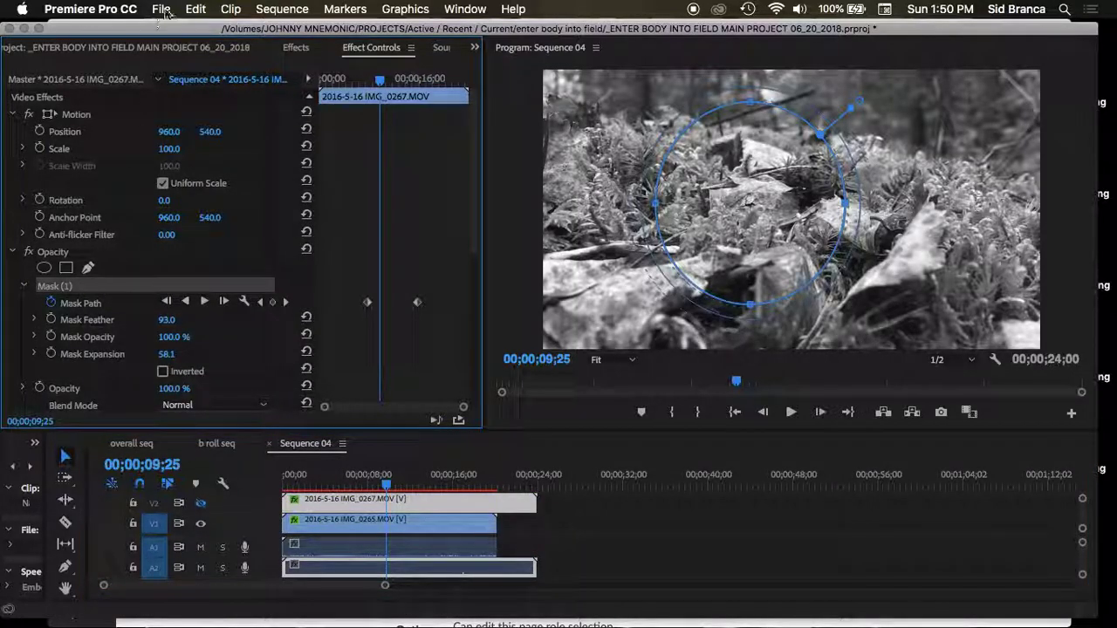
click(194, 9)
click(210, 92)
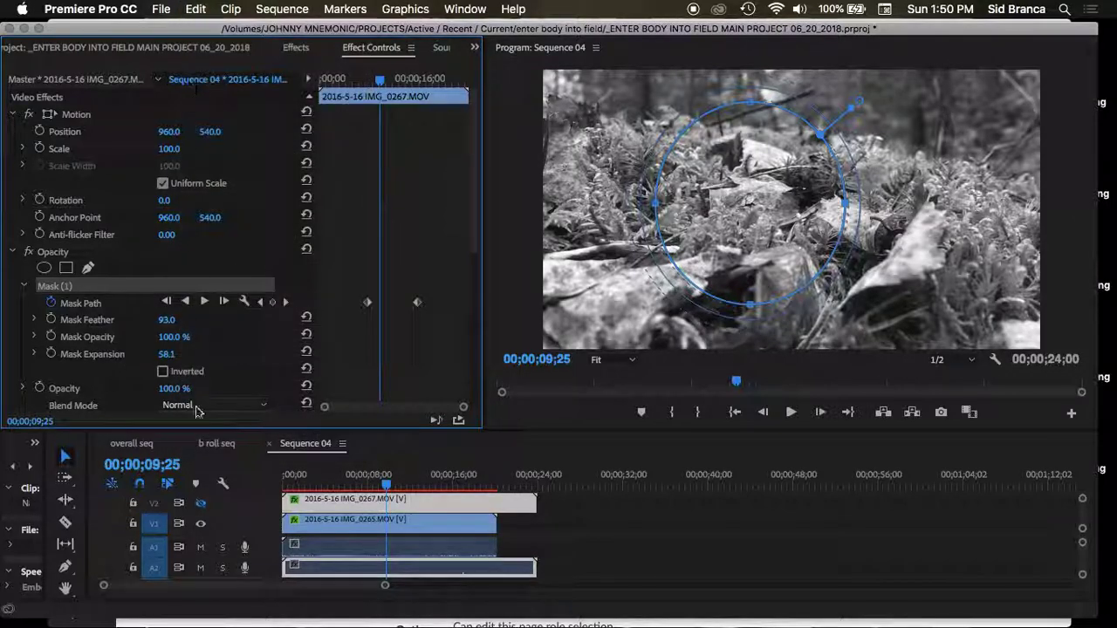
Step: Paste the mask into the lower clip IMG_0265's Lumetri Color effect
click(367, 523)
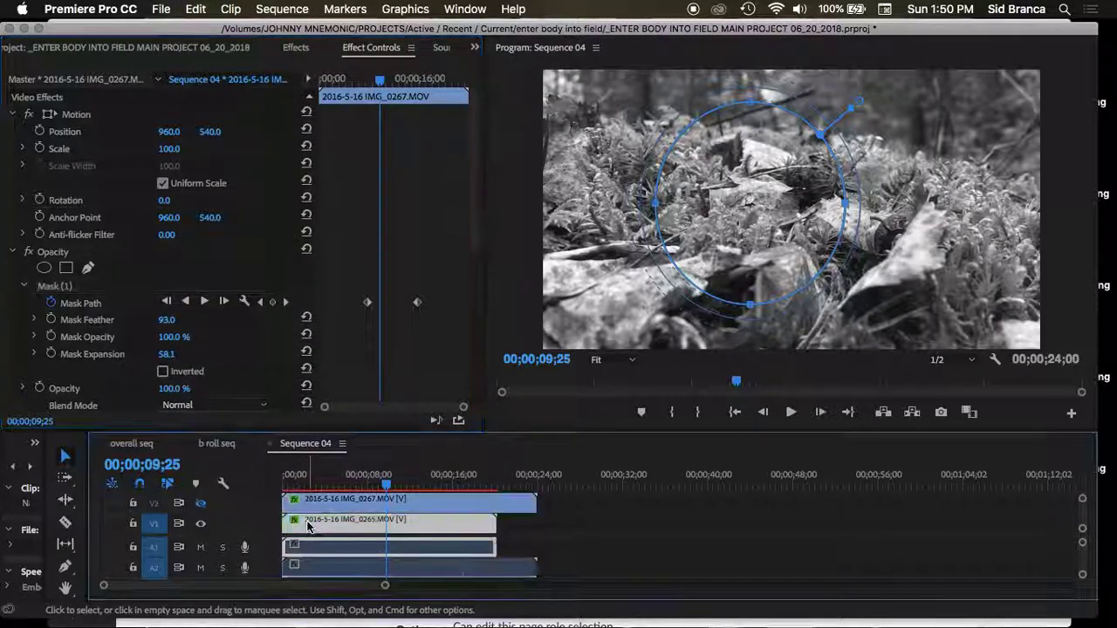
scroll(127, 288, down, 3)
click(119, 261)
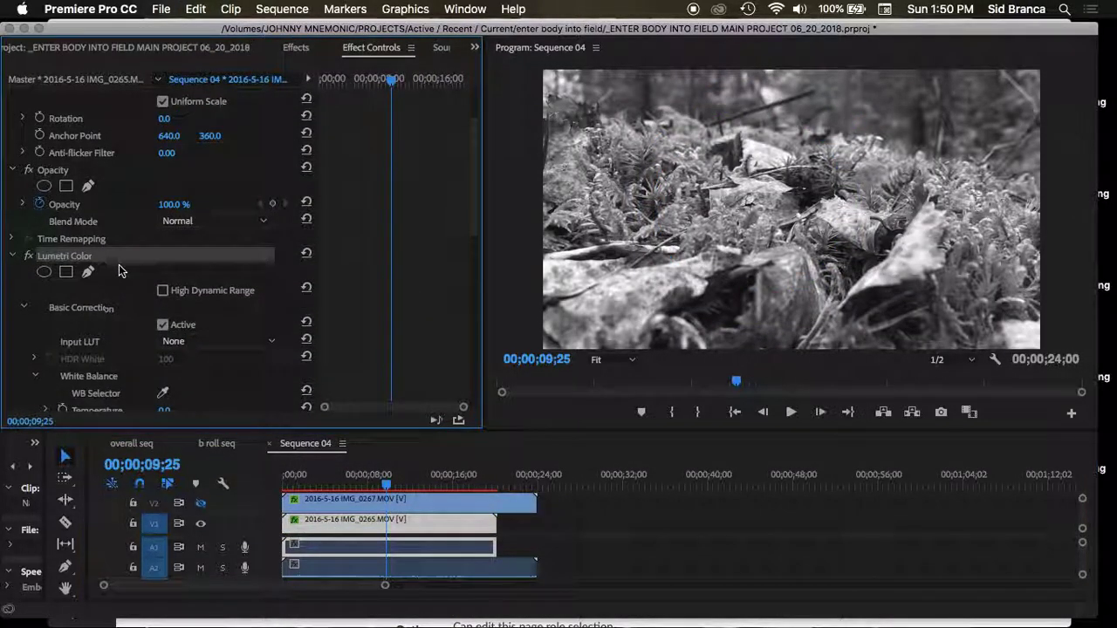
click(197, 8)
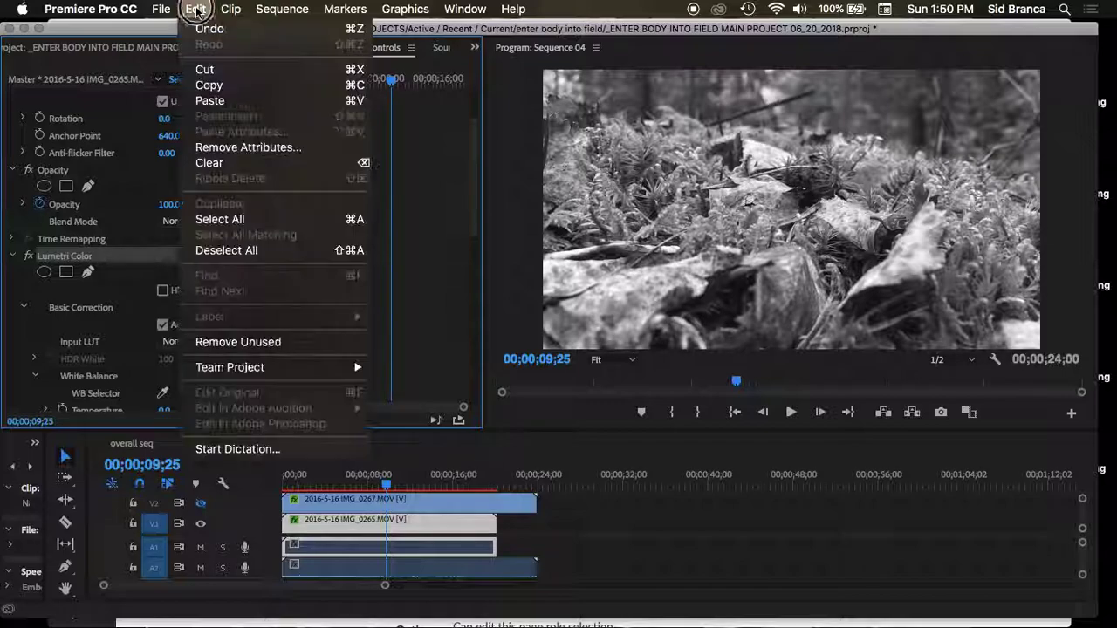
click(210, 101)
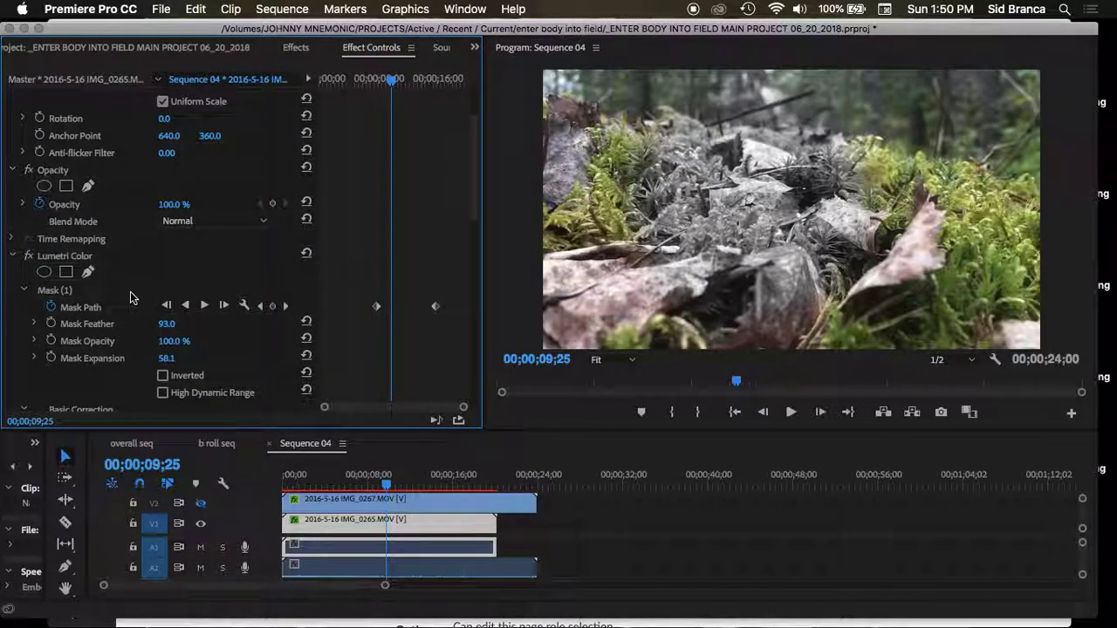
Step: Play back the masked desaturation, reset the Lumetri Mask Feather to 10.0, then return to 00;00;09;00
mouse_move(387, 487)
mouse_down()
mouse_move(307, 479)
mouse_move(412, 483)
mouse_up()
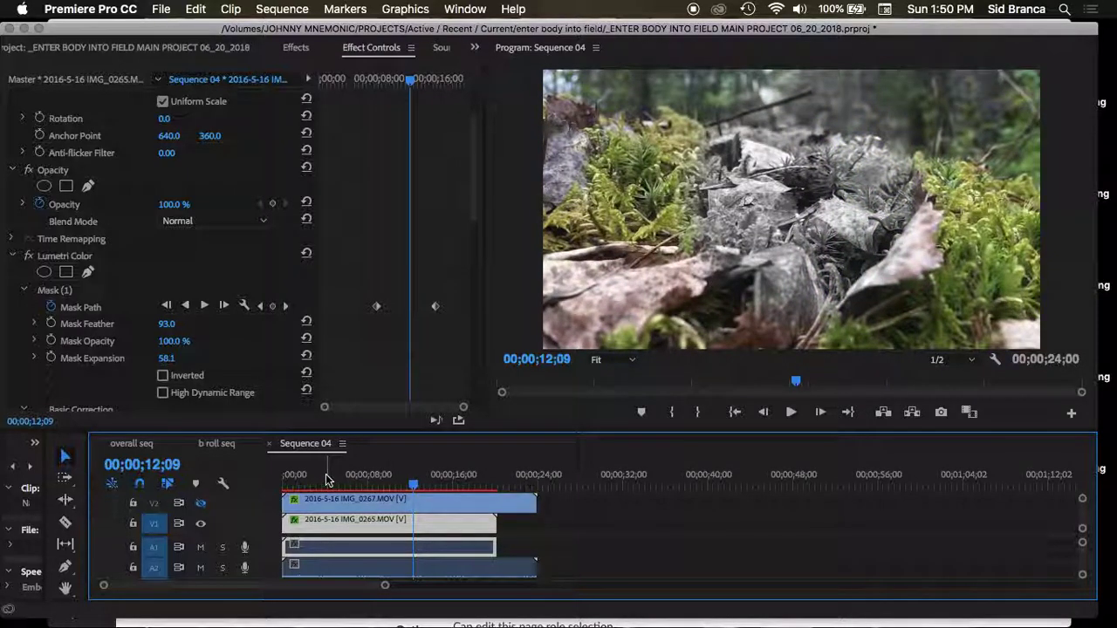
key(space)
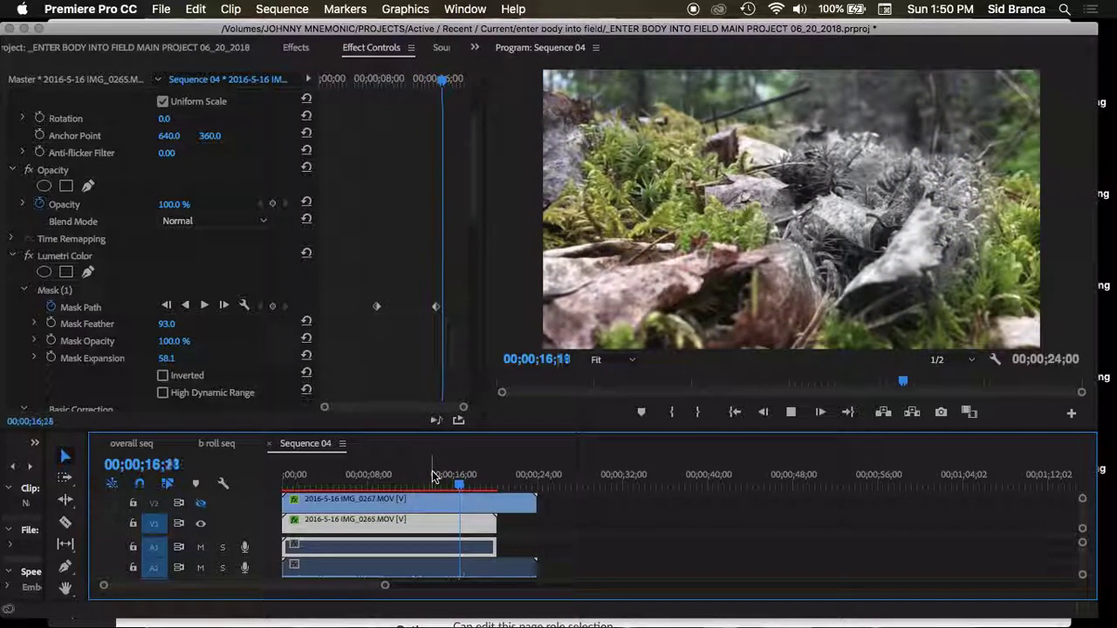
key(space)
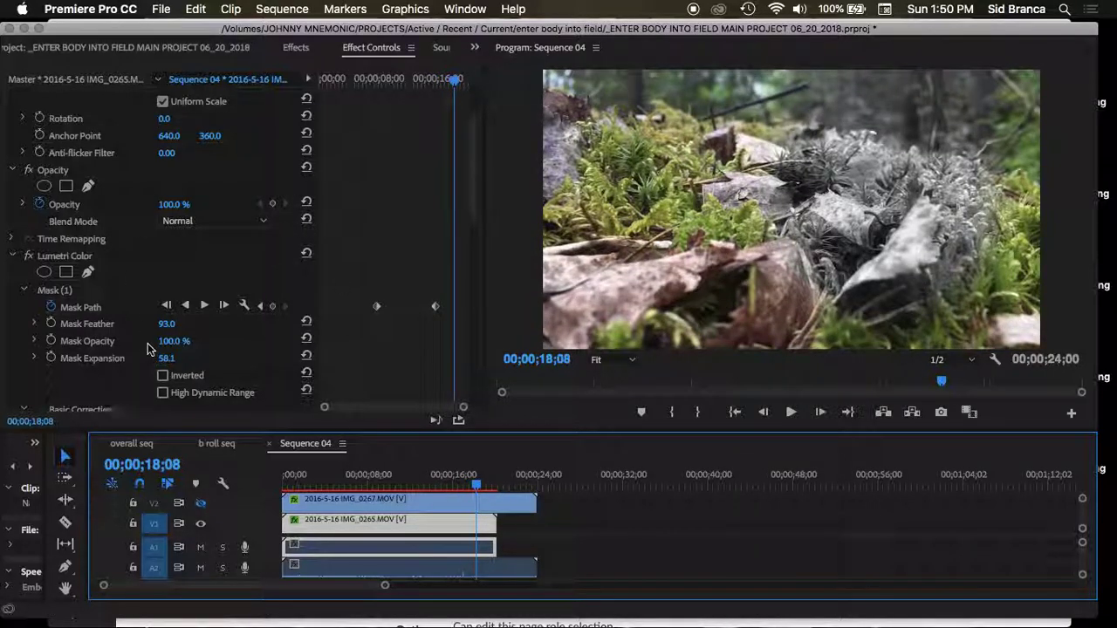
click(307, 322)
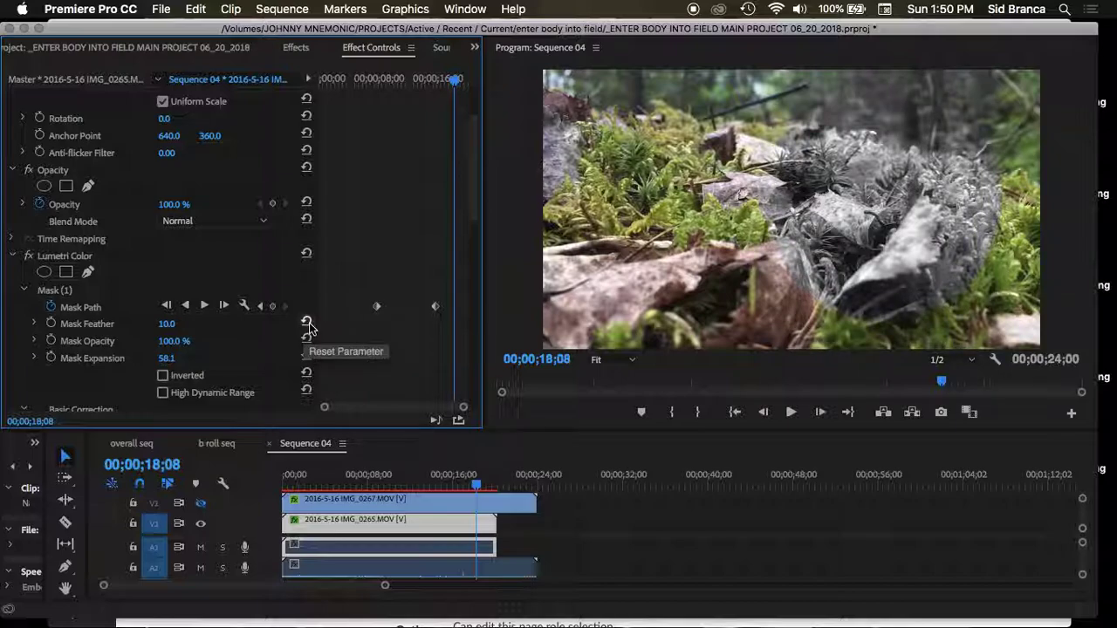
click(378, 482)
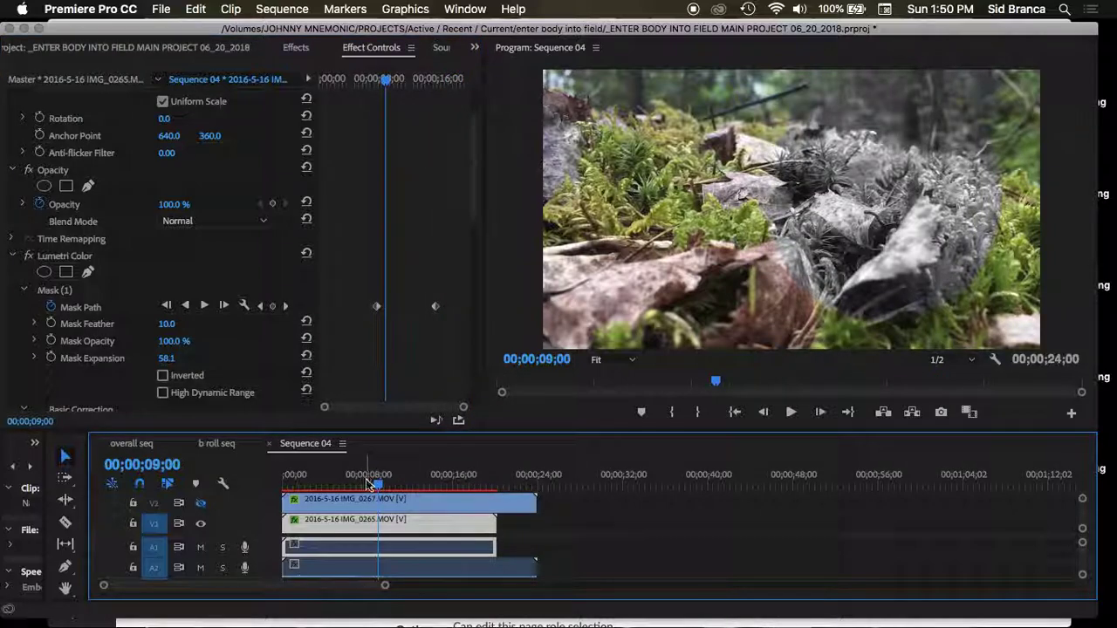